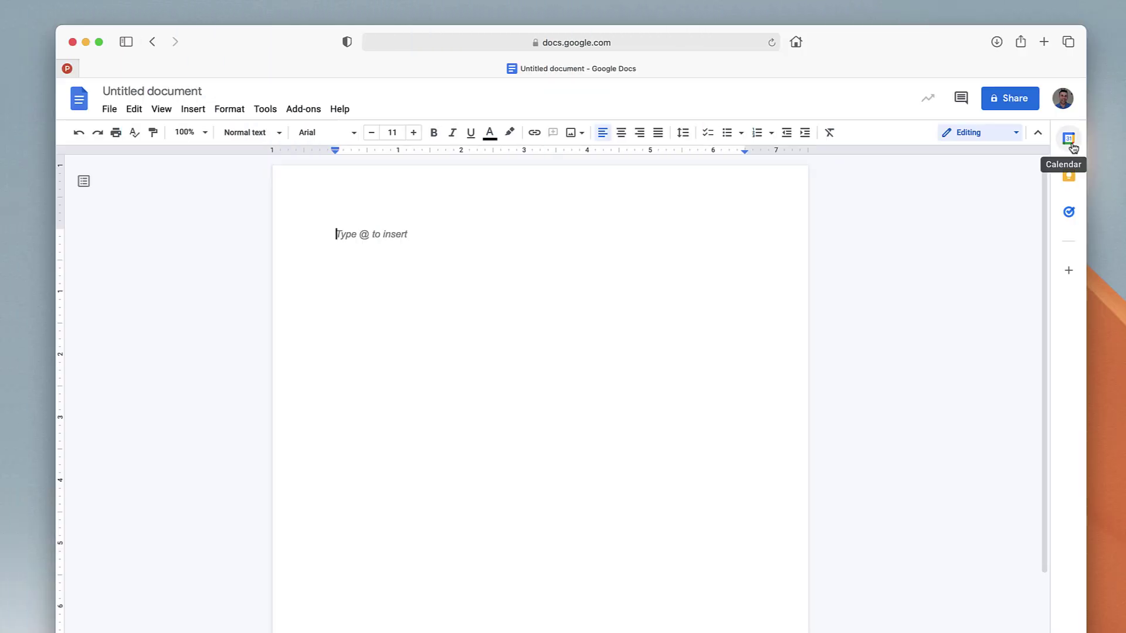
Show the side Calendar and move it forward to Tuesday, Dec 14
{"action": "left_click", "coordinate": [1069, 139]}
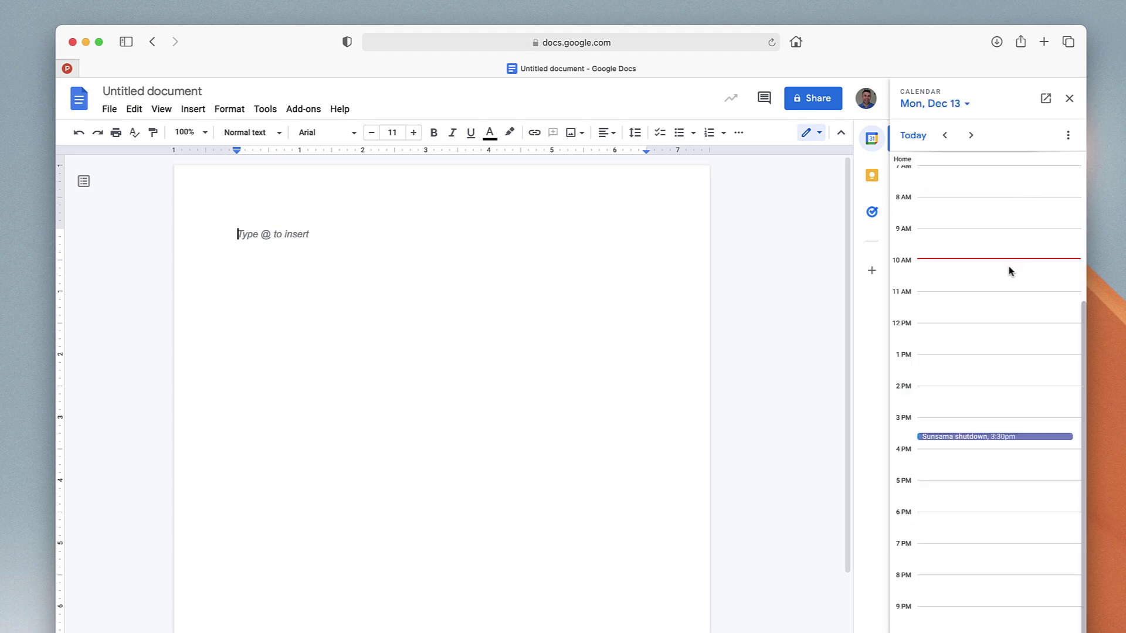
{"action": "left_click", "coordinate": [971, 134]}
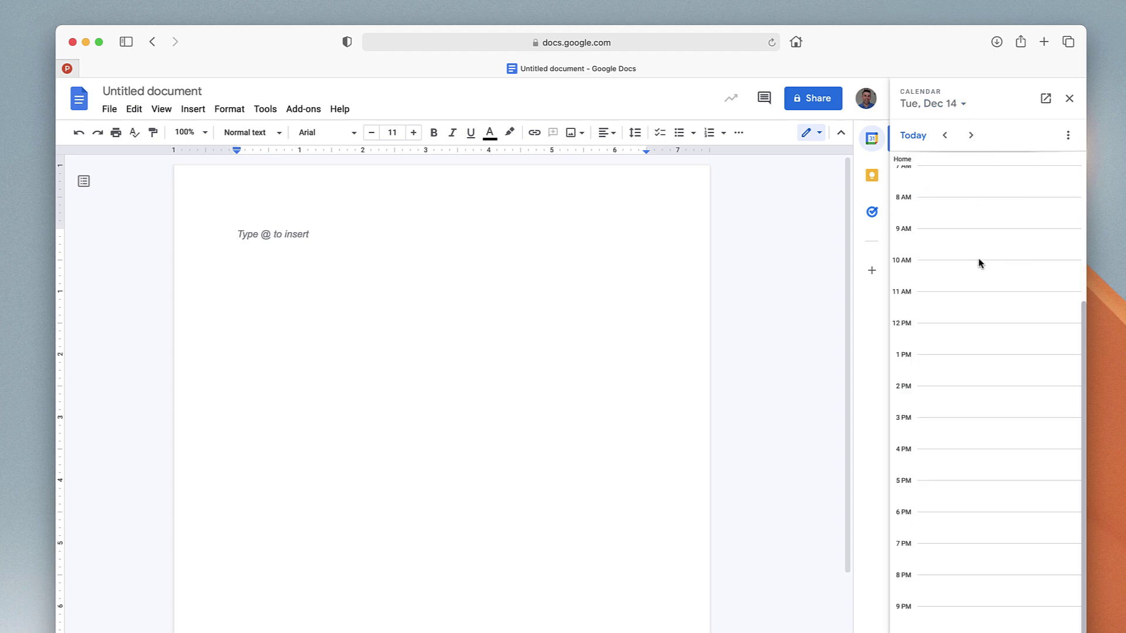
{"action": "left_click_drag", "start_coordinate": [968, 246], "coordinate": [975, 417]}
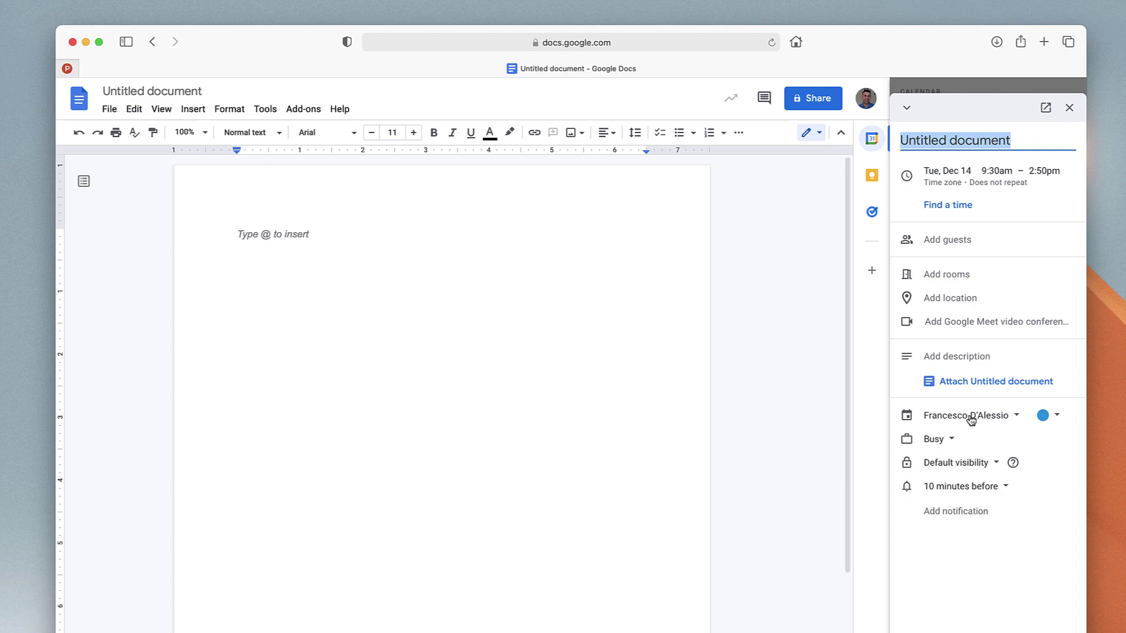
{"action": "type", "text": "Steve P - Editor Meeting"}
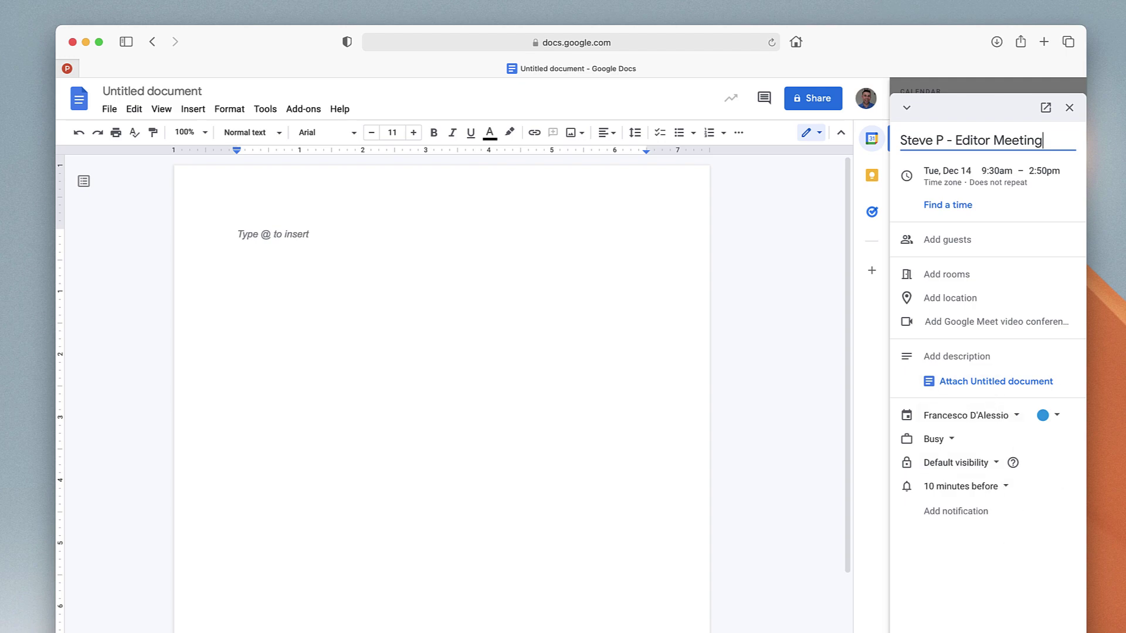
{"action": "key", "text": "Return"}
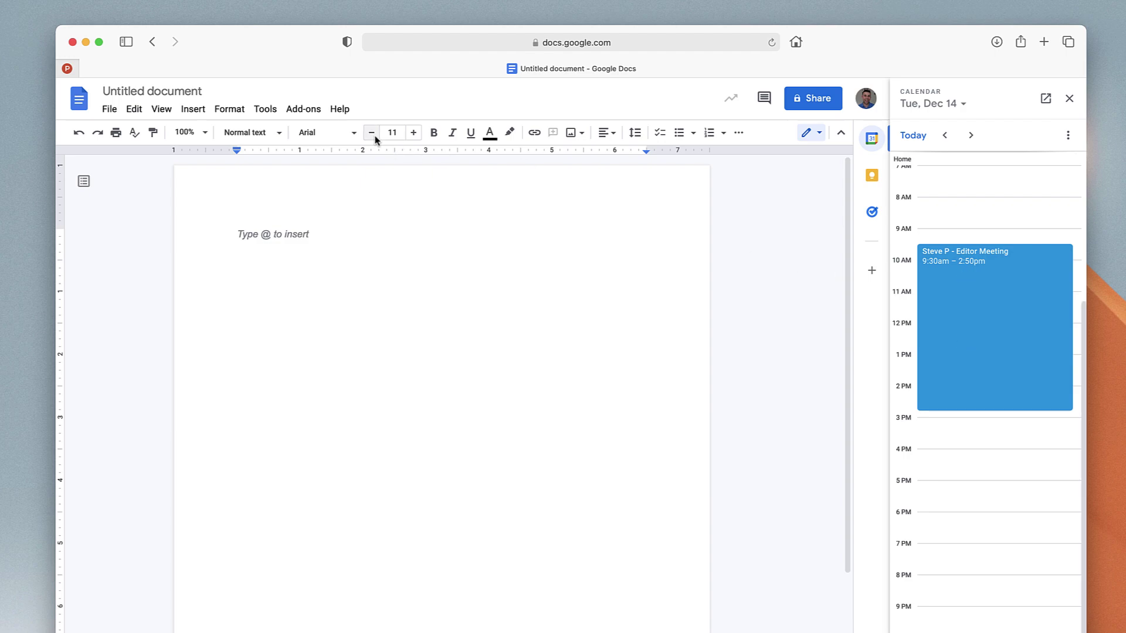
Change the document title from Untitled to 'Meeting Notes - Editor Review'
{"action": "left_click", "coordinate": [199, 92]}
{"action": "type", "text": "Meetig"}
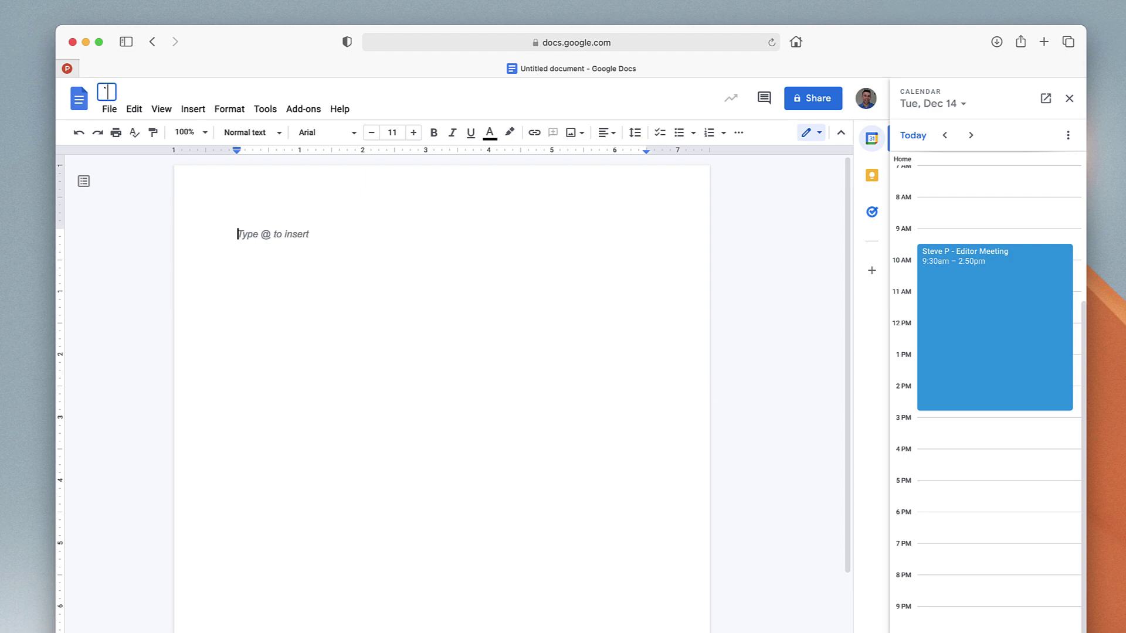
{"action": "key", "text": "BackSpace"}
{"action": "type", "text": "ng Notes - "}
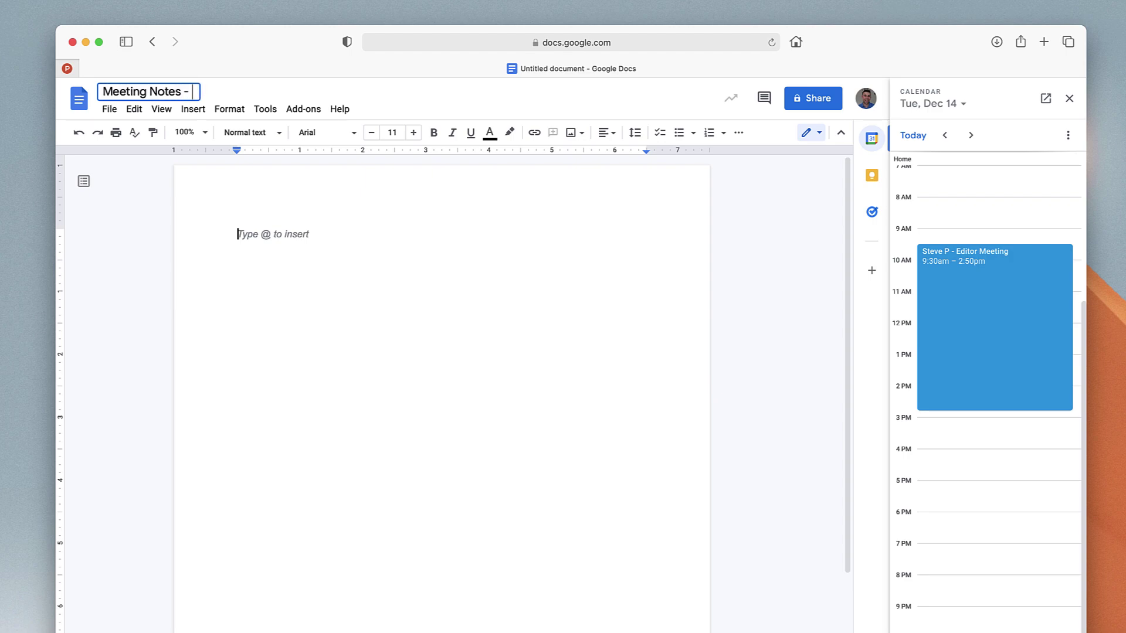
{"action": "type", "text": "Edi"}
{"action": "type", "text": "tor "}
{"action": "type", "text": "Review"}
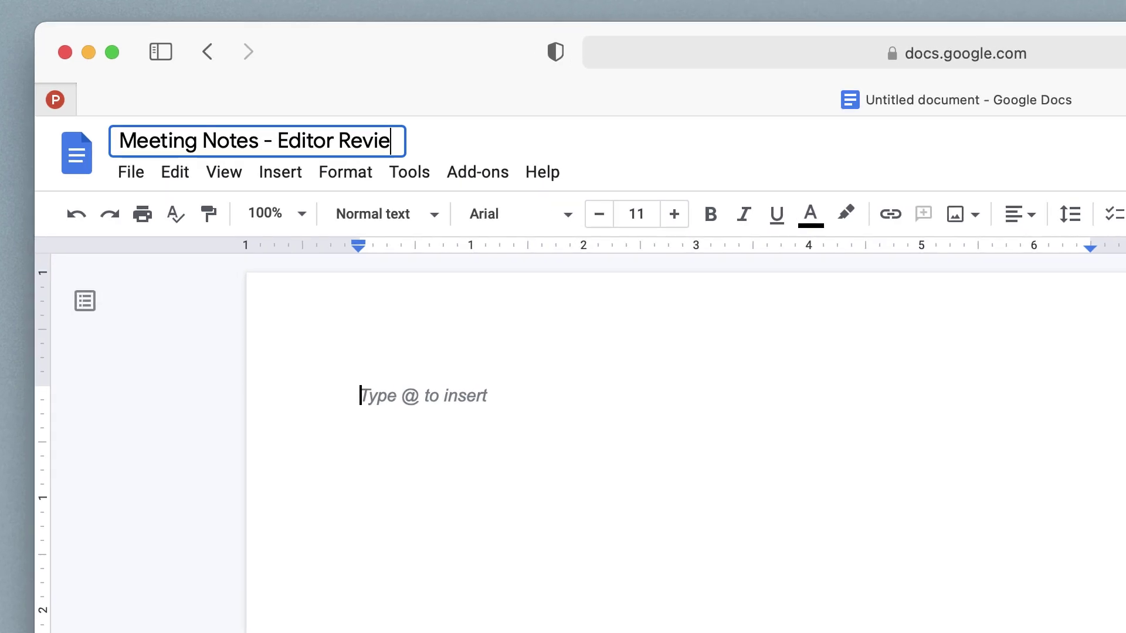
{"action": "key", "text": "Return"}
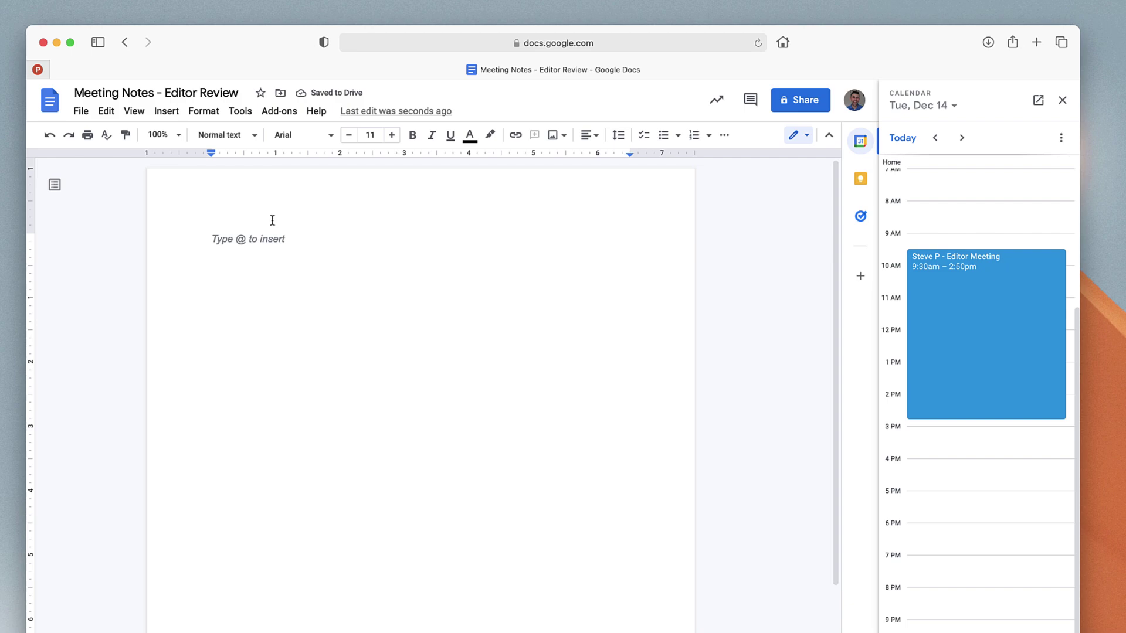
{"action": "left_click", "coordinate": [168, 111]}
{"action": "mouse_move", "coordinate": [209, 297]}
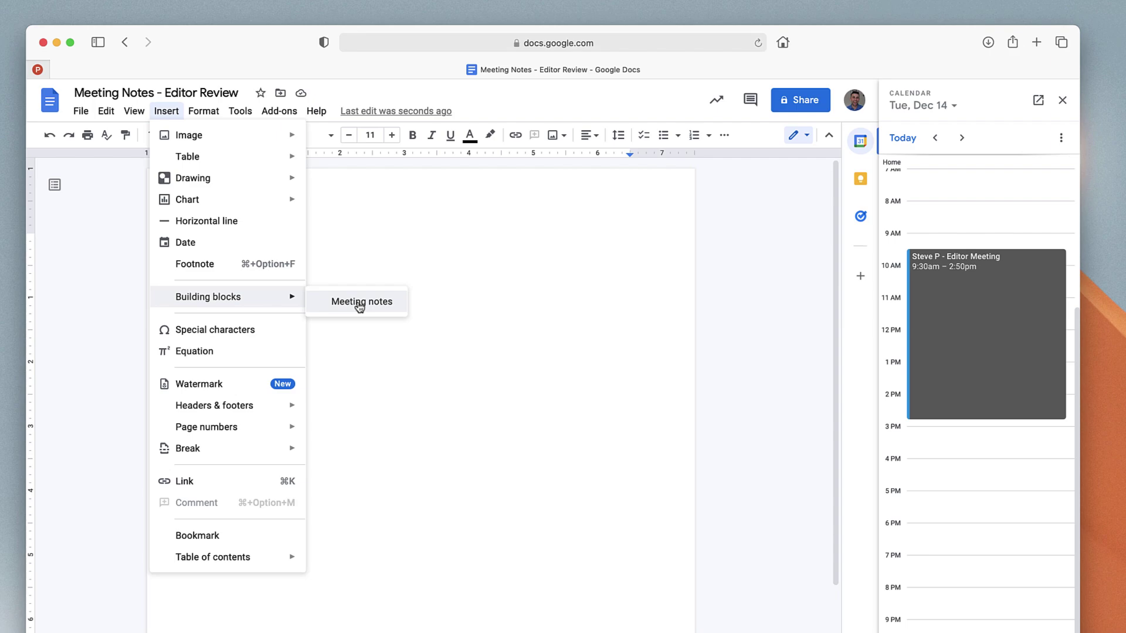
{"action": "left_click", "coordinate": [359, 302]}
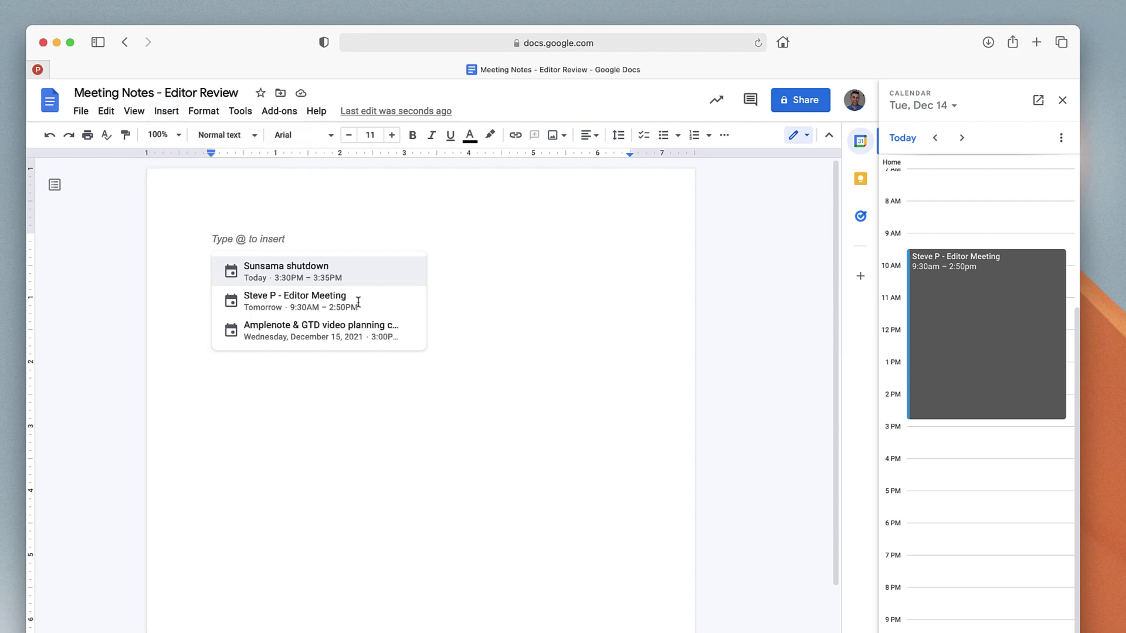
{"action": "left_click", "coordinate": [410, 301]}
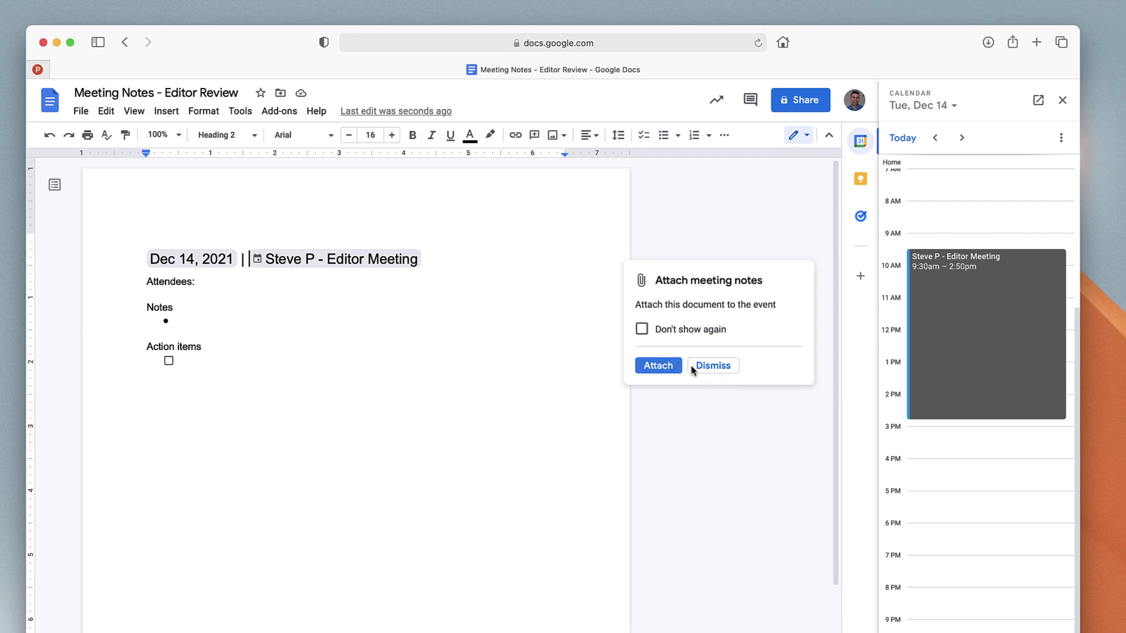
Attach the notes to the event and confirm it runs Tue, Dec 14, 9:30AM–2:50PM
{"action": "left_click", "coordinate": [681, 365]}
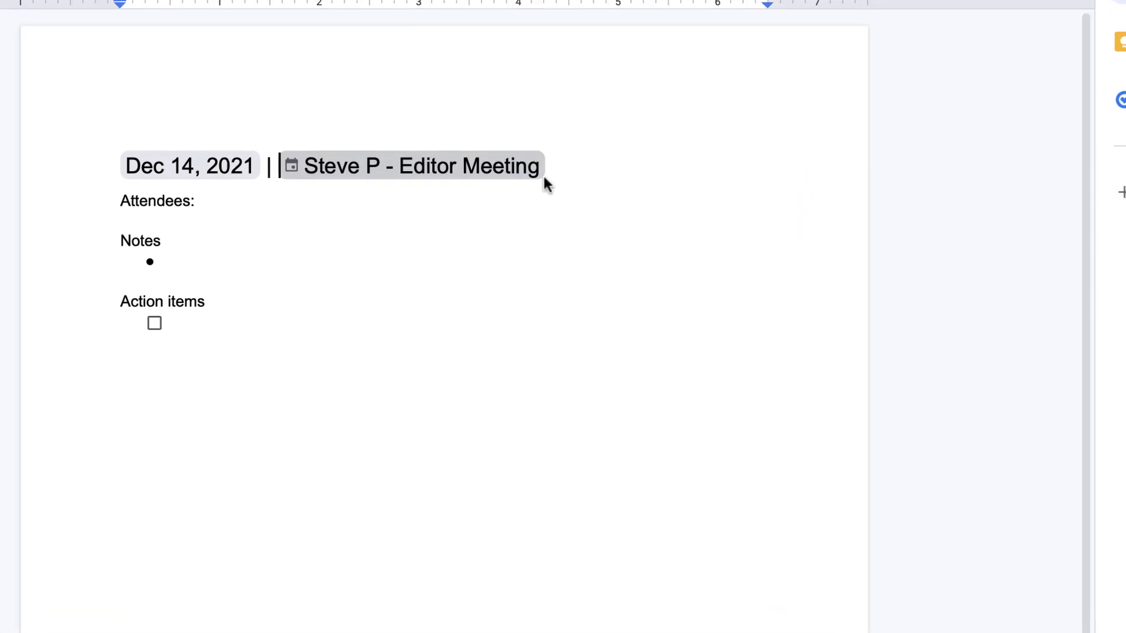
{"action": "left_click", "coordinate": [135, 132]}
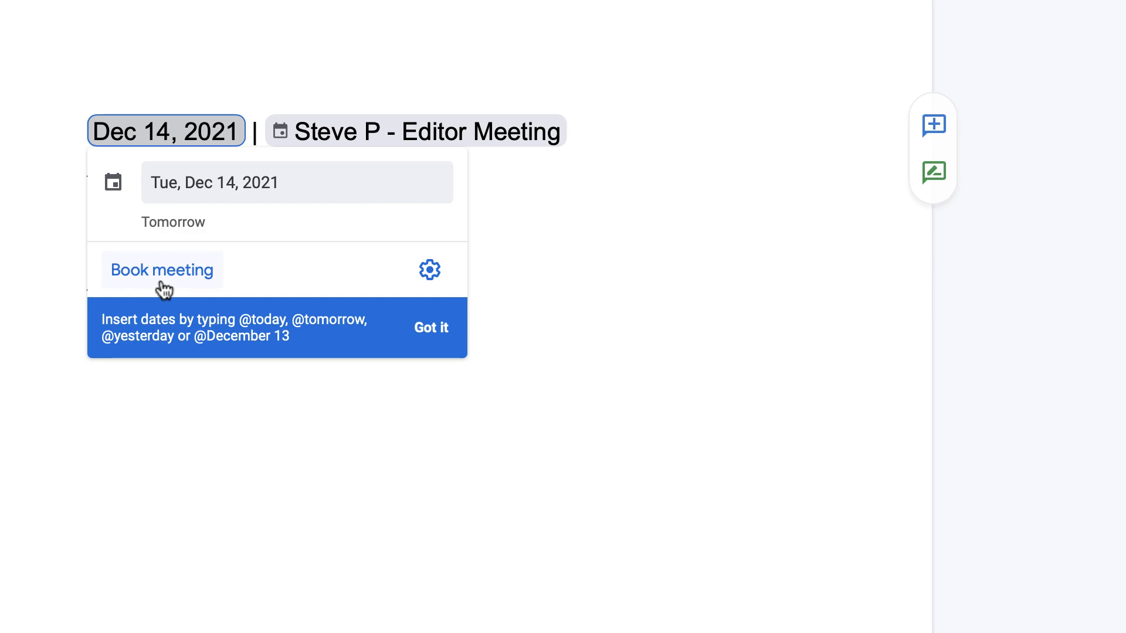
{"action": "left_click", "coordinate": [453, 132]}
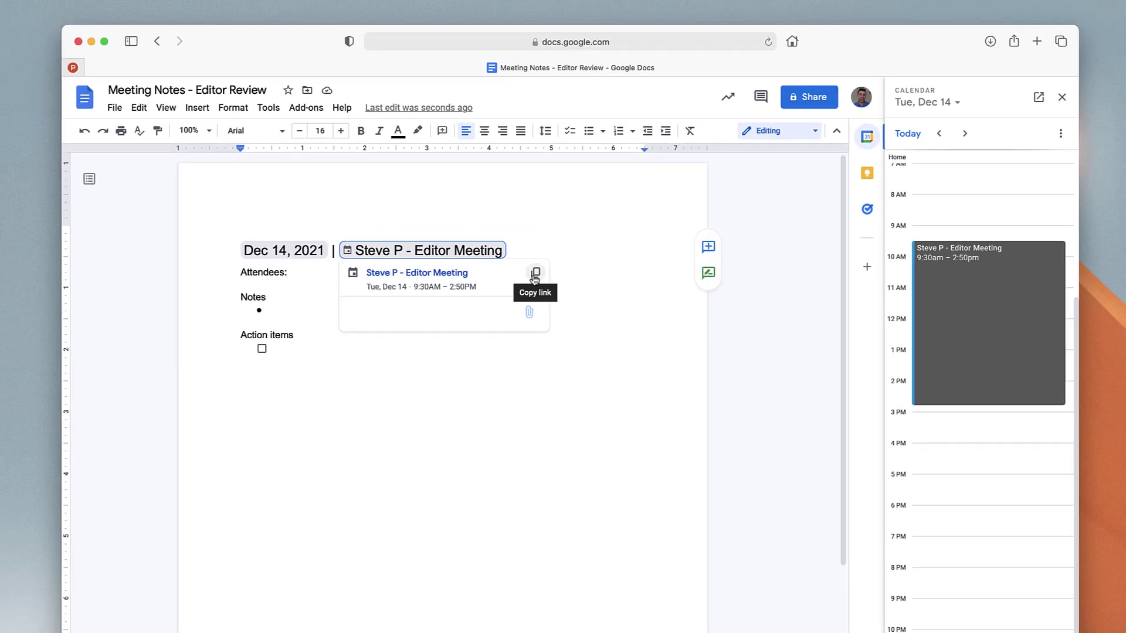
{"action": "left_click", "coordinate": [401, 359]}
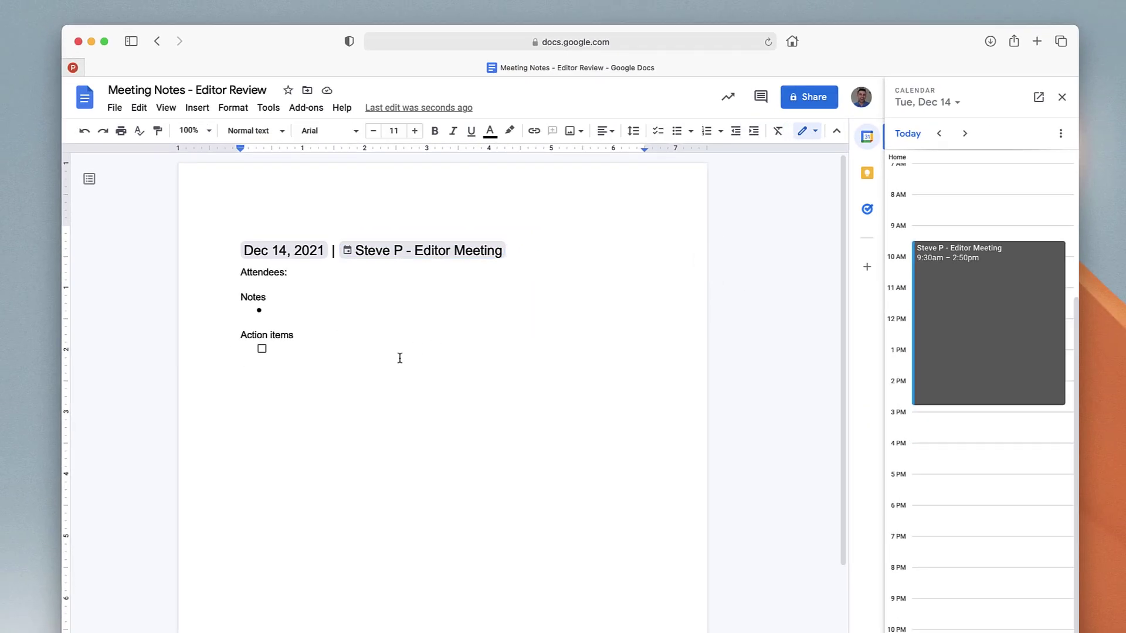
{"action": "left_click", "coordinate": [368, 317]}
{"action": "left_click", "coordinate": [963, 301]}
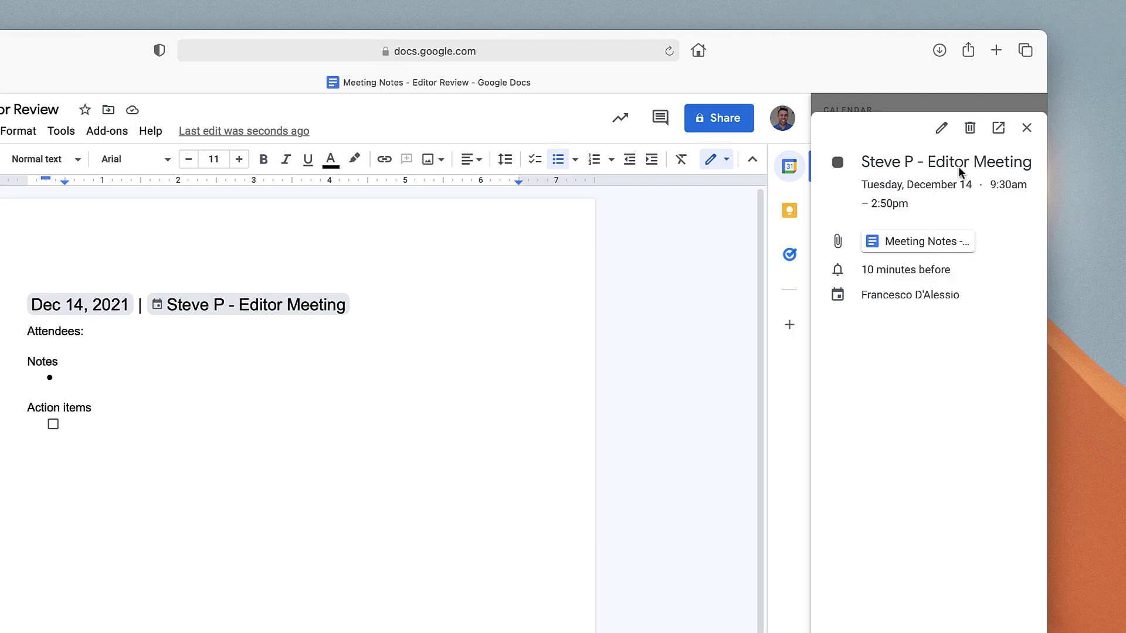
{"action": "left_click", "coordinate": [941, 129]}
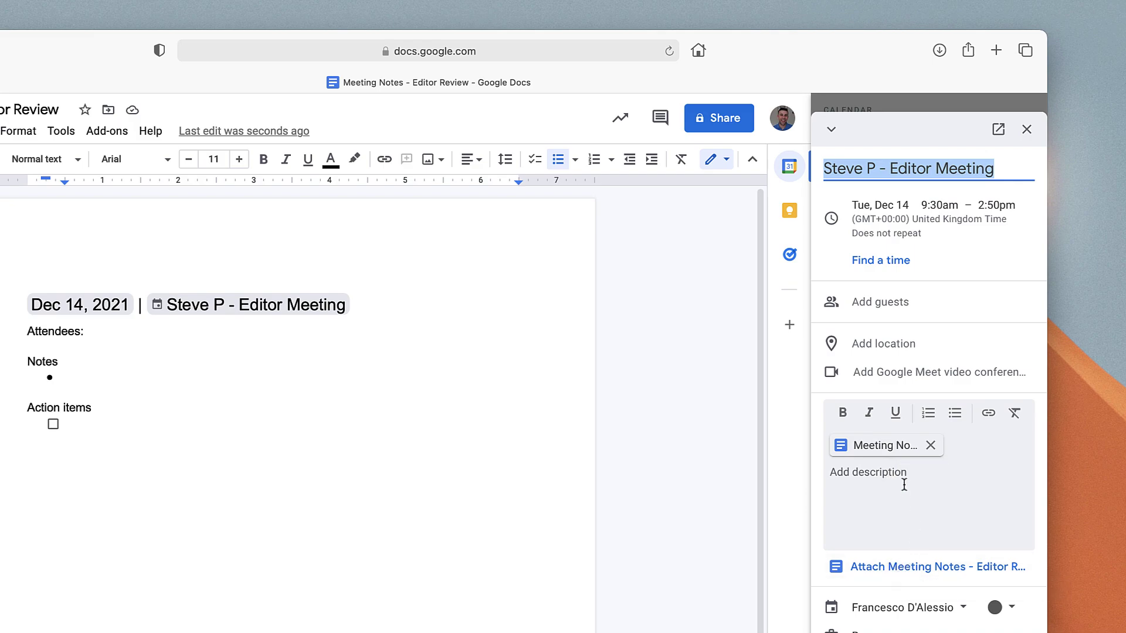
{"action": "left_click", "coordinate": [916, 508]}
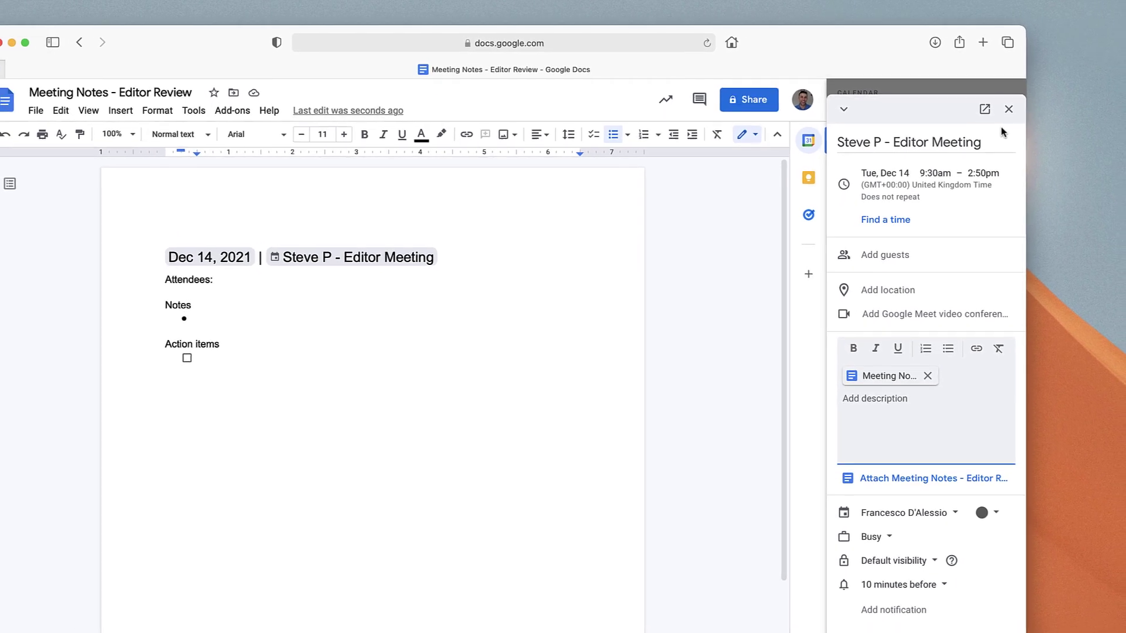
{"action": "left_click", "coordinate": [1015, 117]}
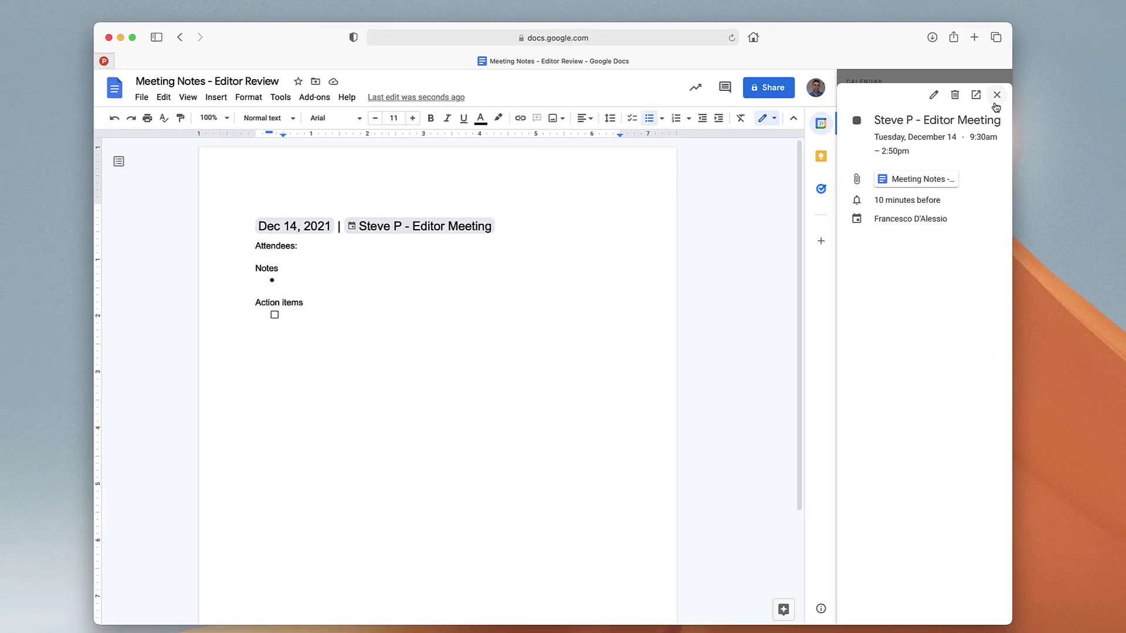
{"action": "left_click", "coordinate": [1002, 101]}
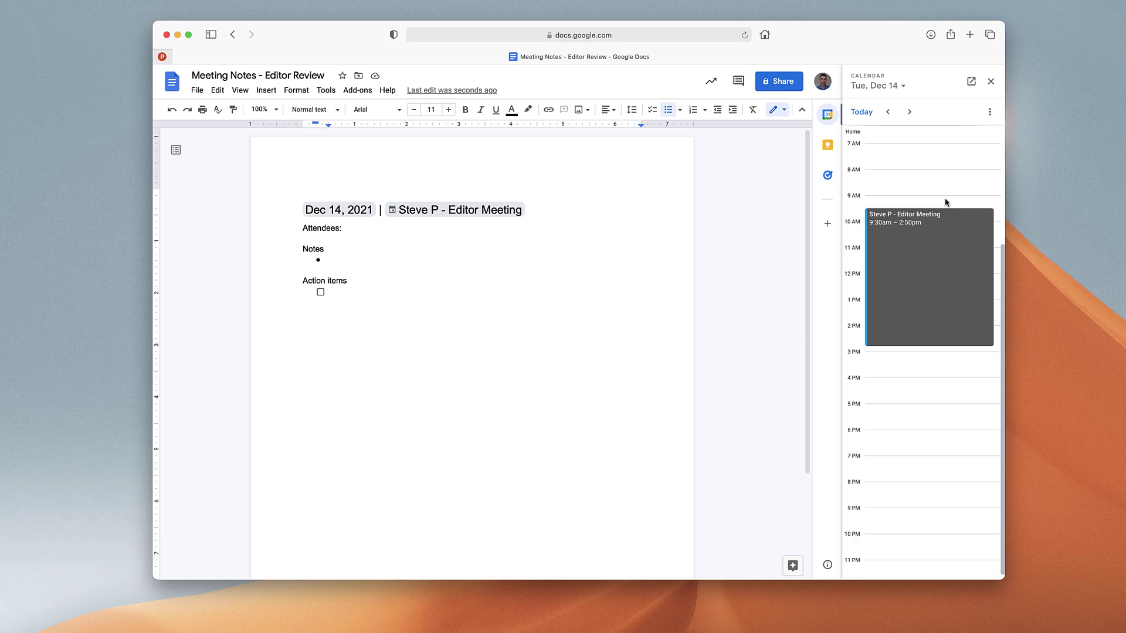